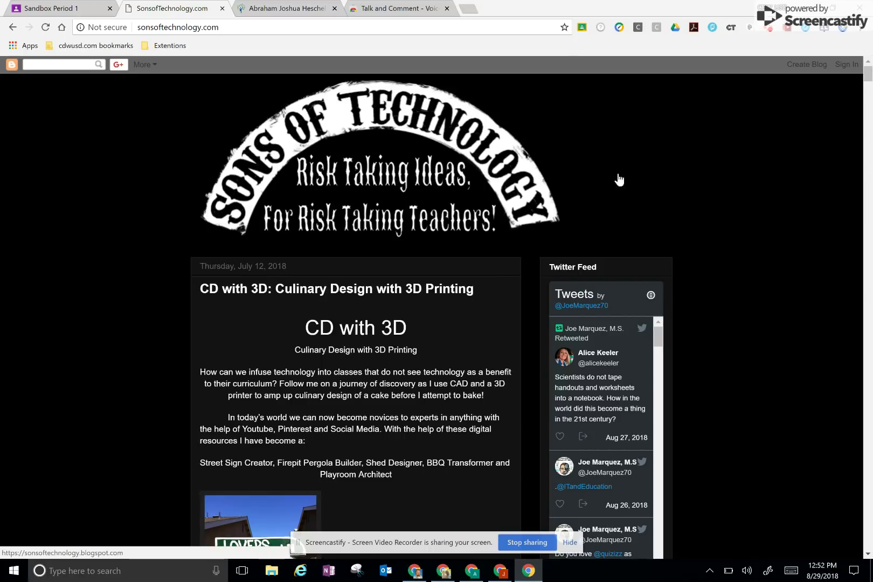
# Check the Talk and Comment extension page in the Web Store, then return to Sandbox Period 1
pyautogui.hotkey('ctrl', 'Tab')
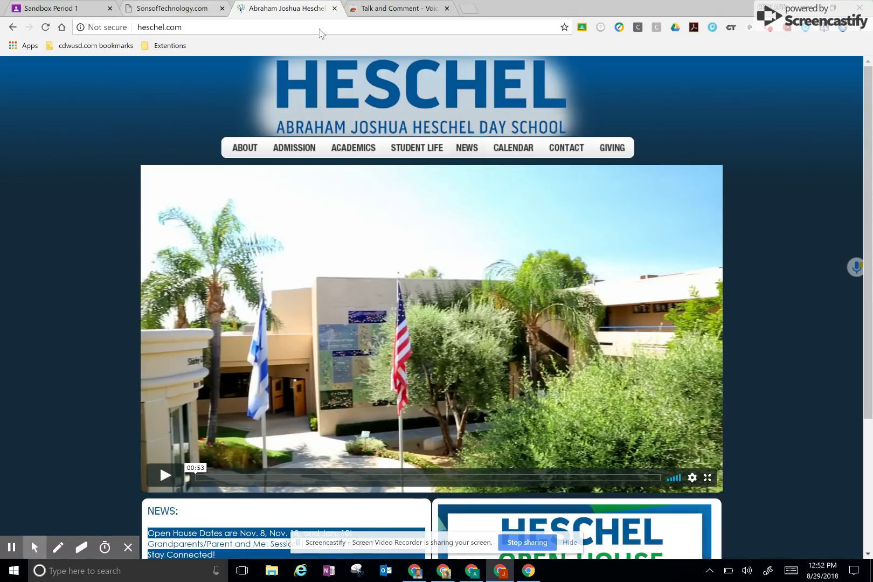
pyautogui.hotkey('ctrl', 'shift', 'Tab')
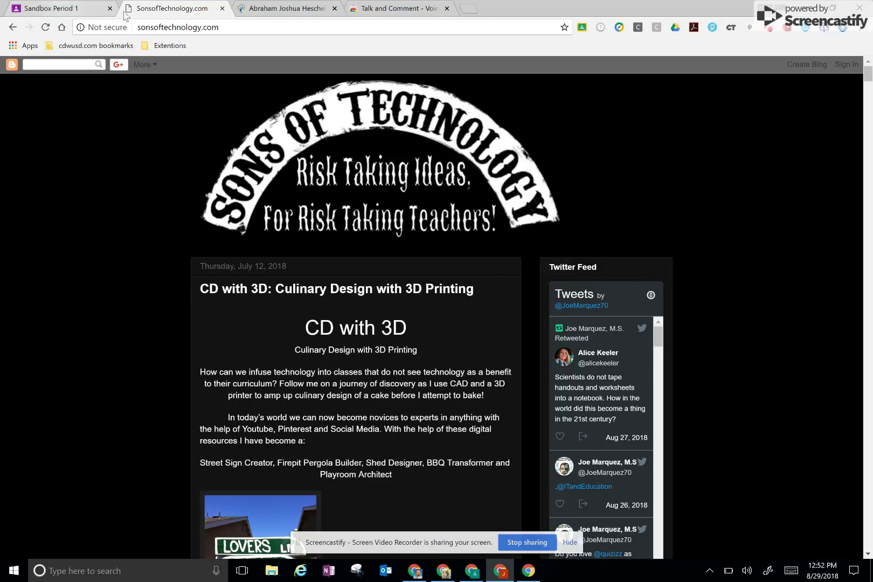
pyautogui.click(56, 8)
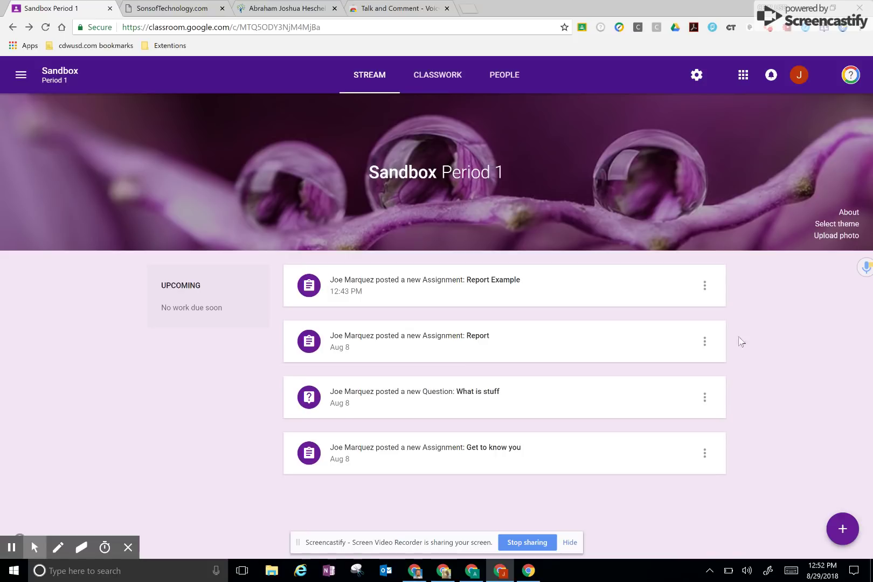
pyautogui.click(793, 30)
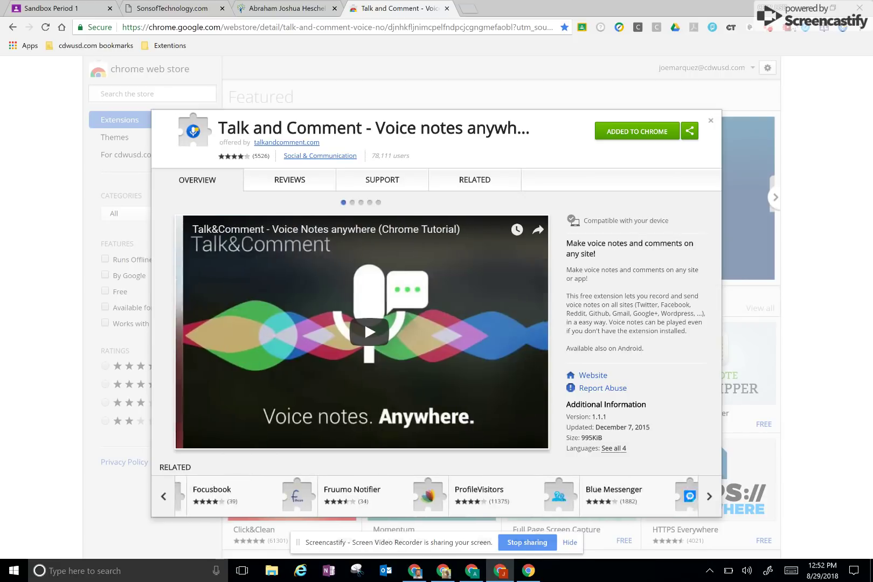
pyautogui.click(60, 8)
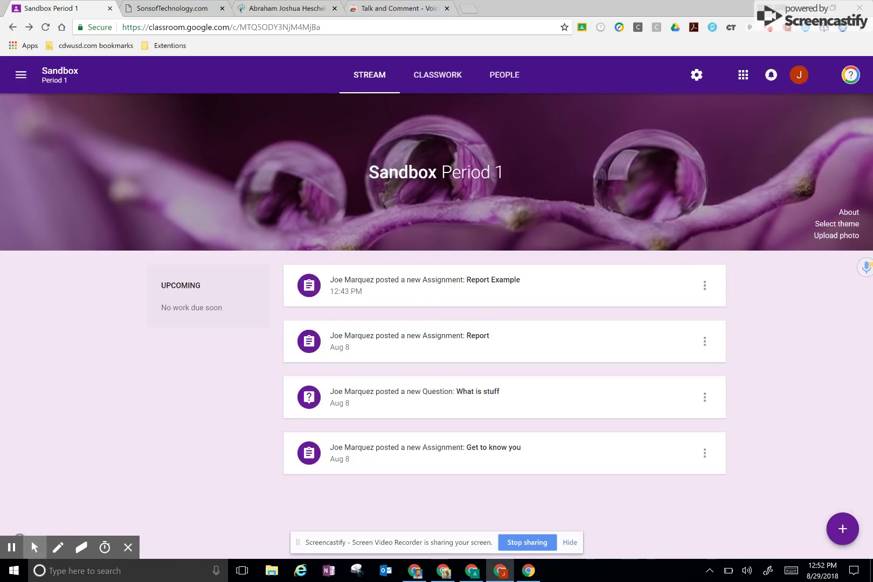
# Start an announcement reading 'Hey kids please bring in a can for donation tomorrow.'
pyautogui.moveTo(842, 528)
pyautogui.click(842, 486)
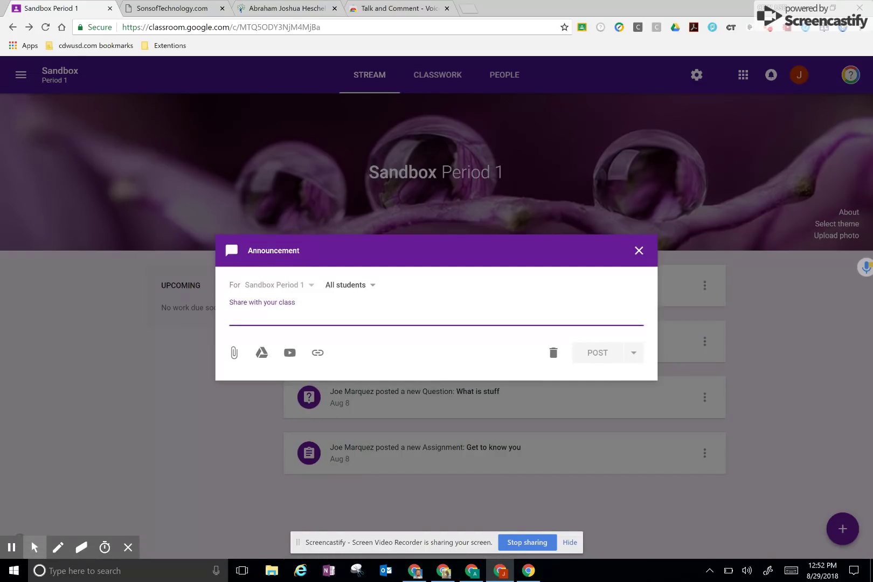
pyautogui.write('Hey ki')
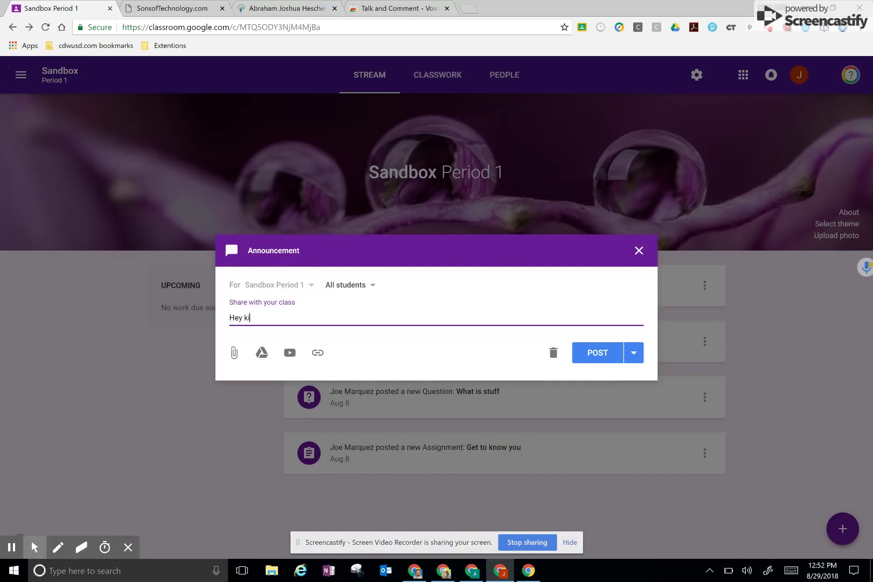
pyautogui.write('ds please bring in a can for')
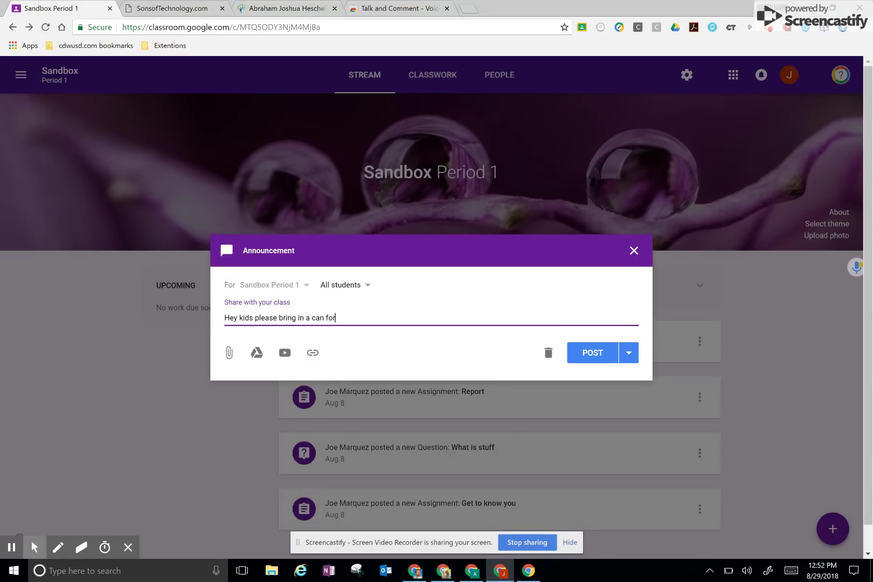
pyautogui.write(' donation tomorrow')
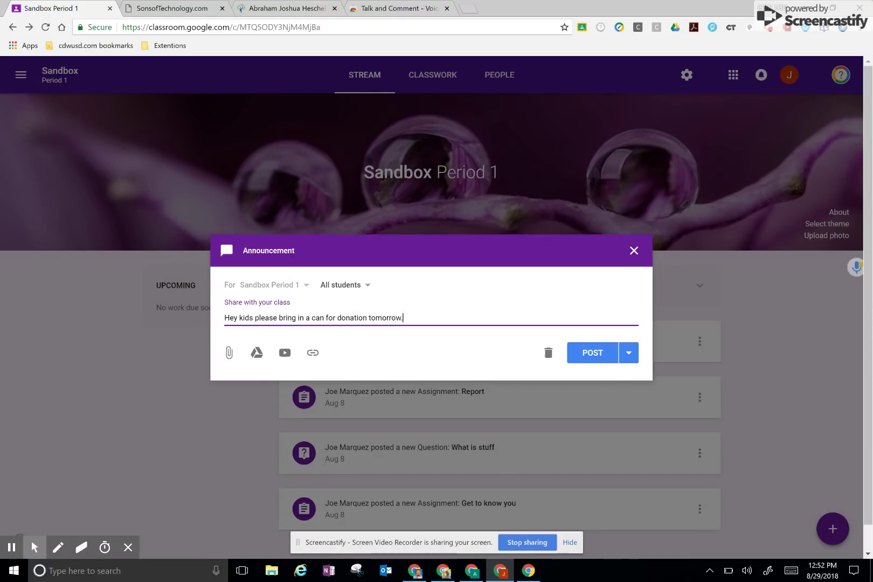
pyautogui.write('.')
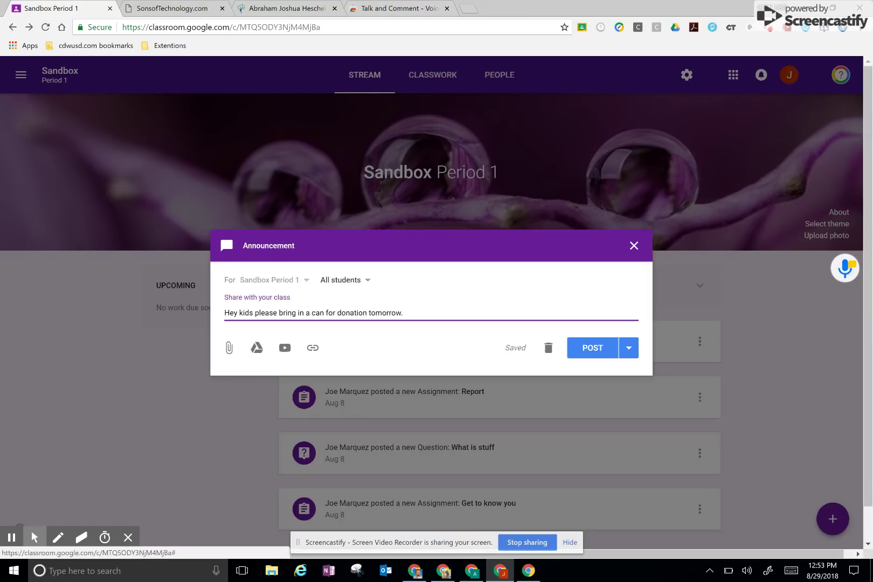
# Record an 8-second Talk and Comment voice note and copy its link
pyautogui.moveTo(844, 268); pyautogui.dragTo(794, 268)
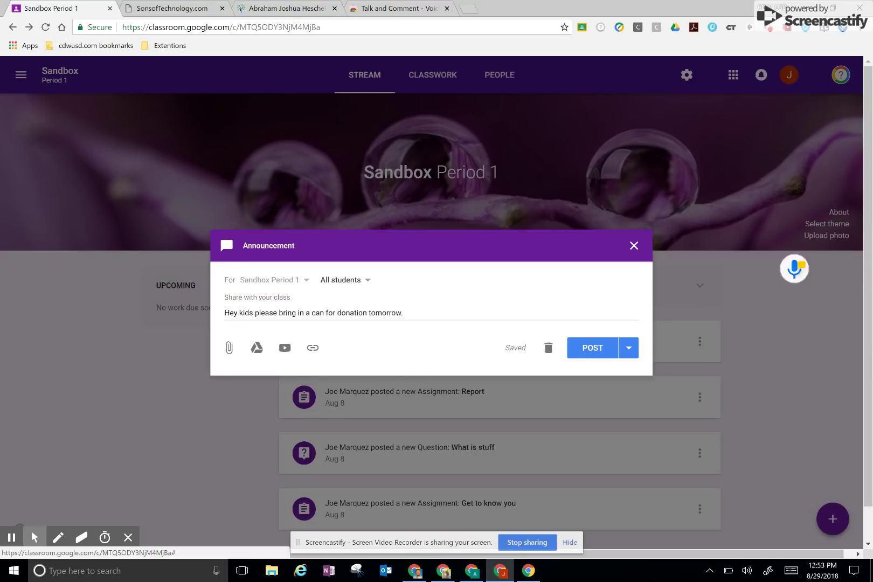
pyautogui.click(794, 268)
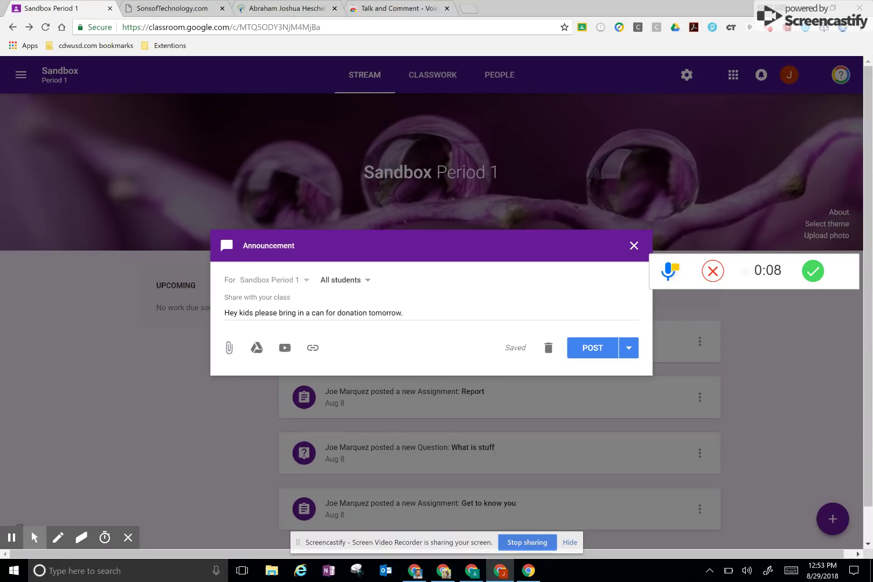
pyautogui.click(813, 270)
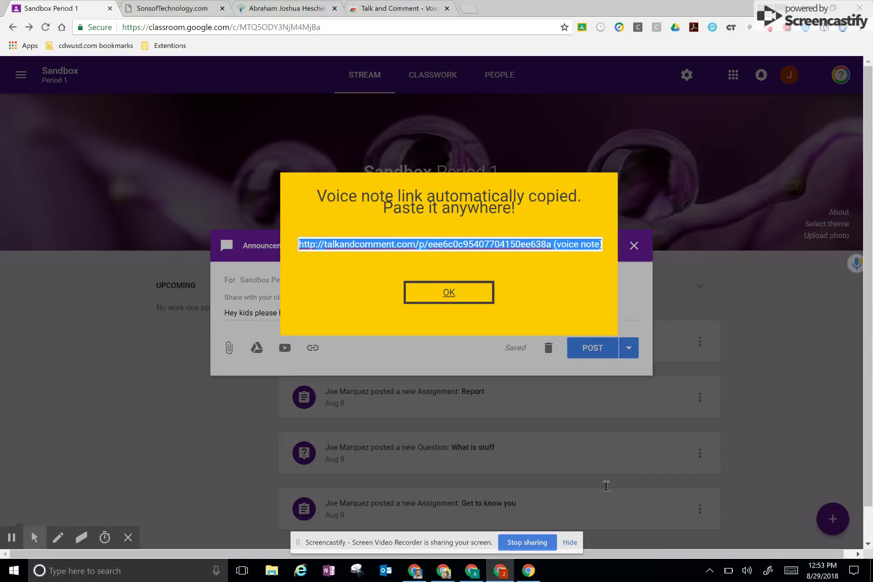
# Paste the voice-note link on a new line and post the announcement
pyautogui.press('Return')
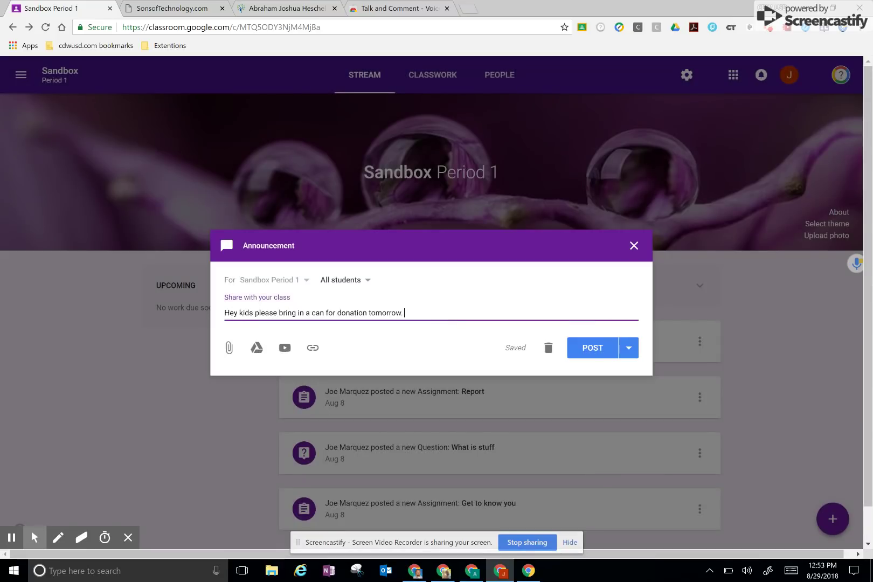
pyautogui.press('Return')
pyautogui.hotkey('ctrl', 'v')
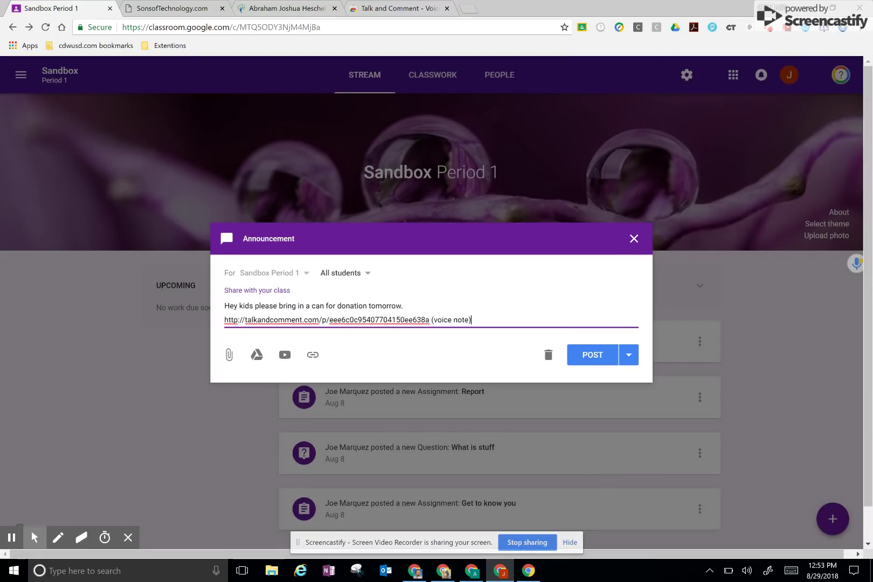
pyautogui.hotkey('ctrl', 'Return')
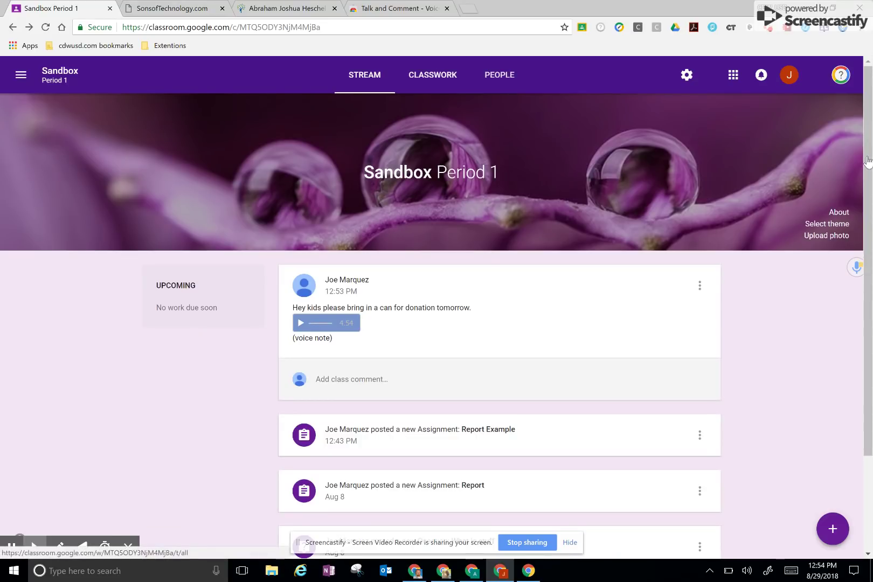
pyautogui.click(433, 75)
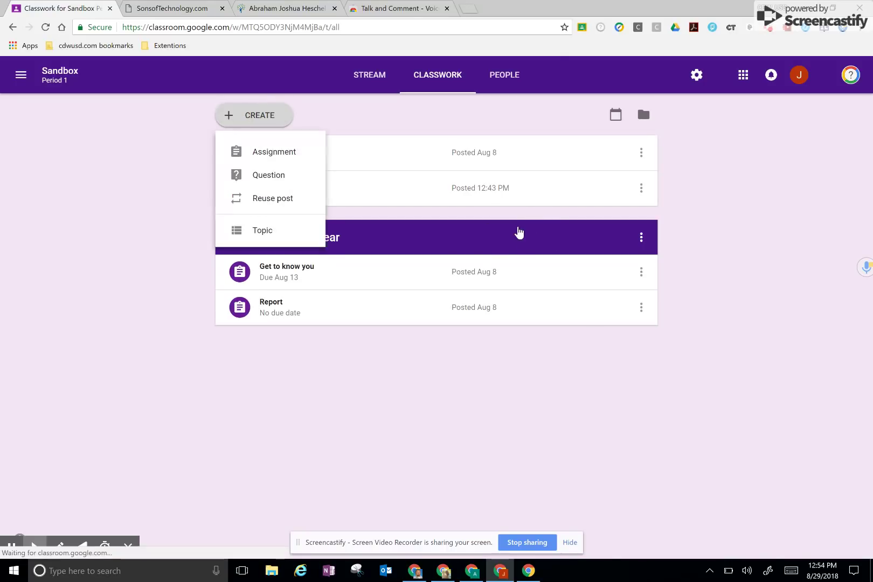
# Create an assignment titled 'Report Example' with the instructions 'Here are the ....'
pyautogui.click(253, 152)
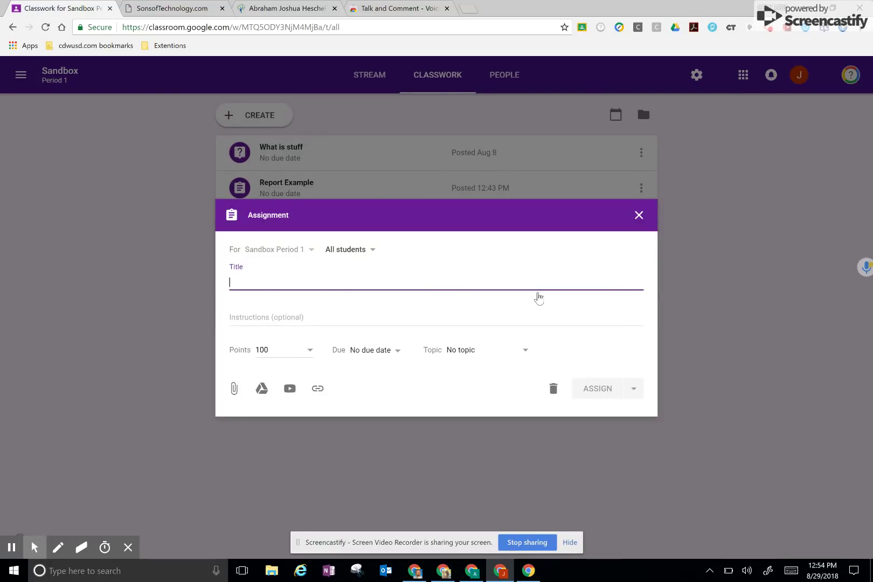
pyautogui.write('Report ')
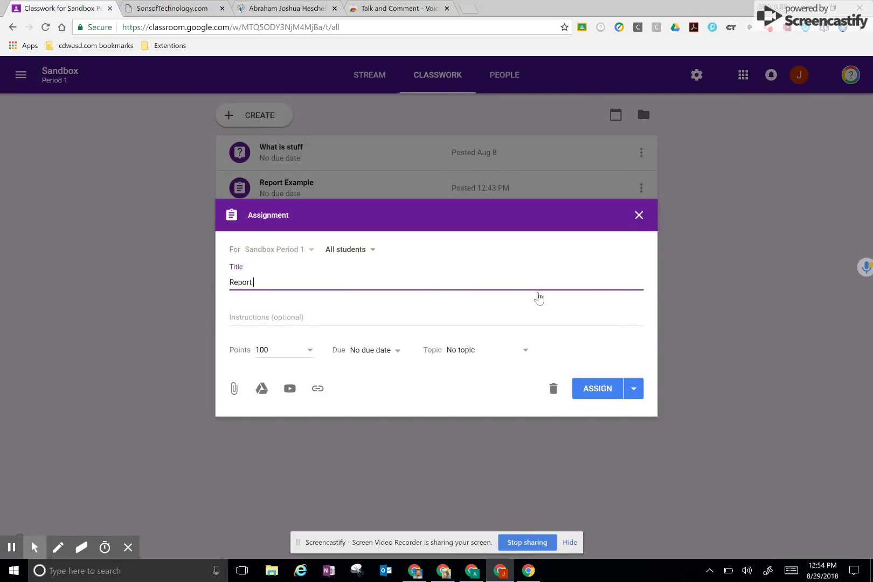
pyautogui.write('Example')
pyautogui.click(279, 316)
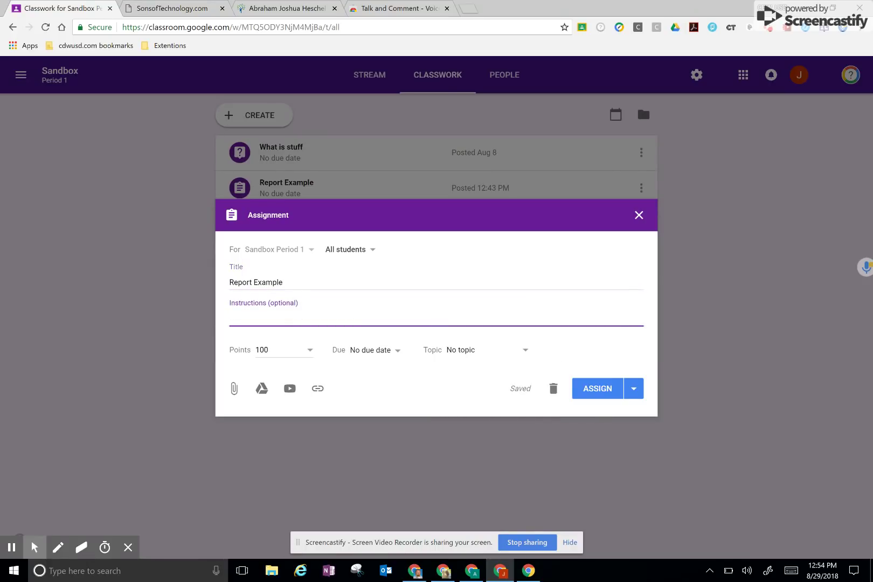
pyautogui.write('Here are the ......')
# Make the assignment ungraded and attach the [Template] Report document from Google Drive
pyautogui.click(306, 350)
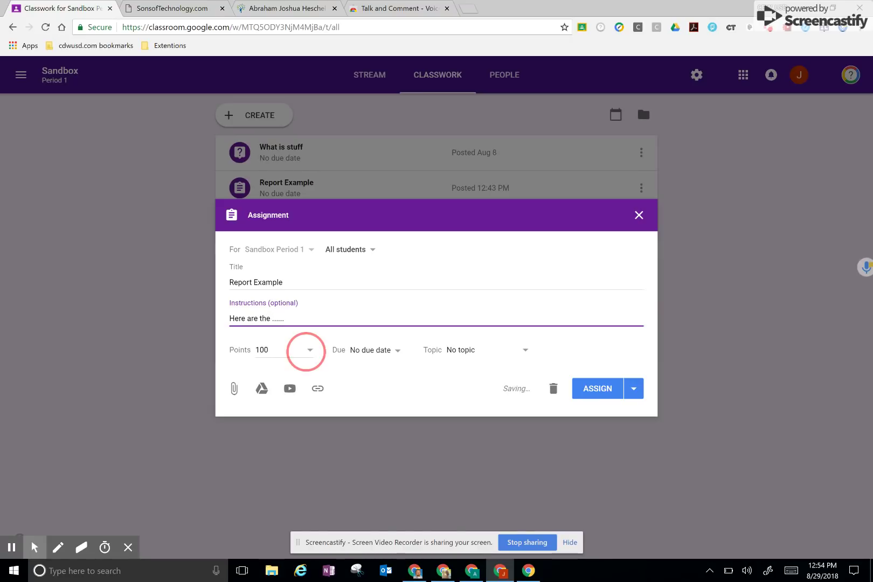
pyautogui.click(281, 369)
pyautogui.click(261, 388)
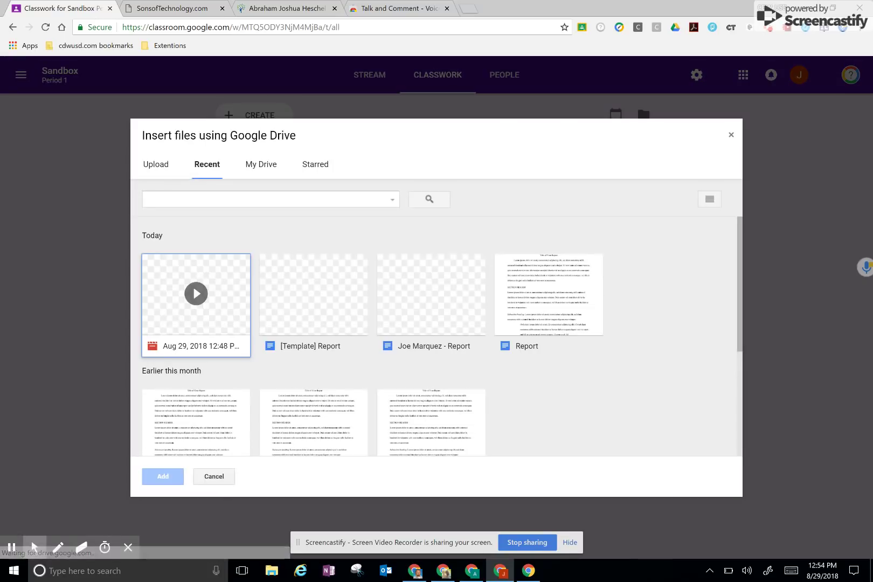
pyautogui.click(326, 295)
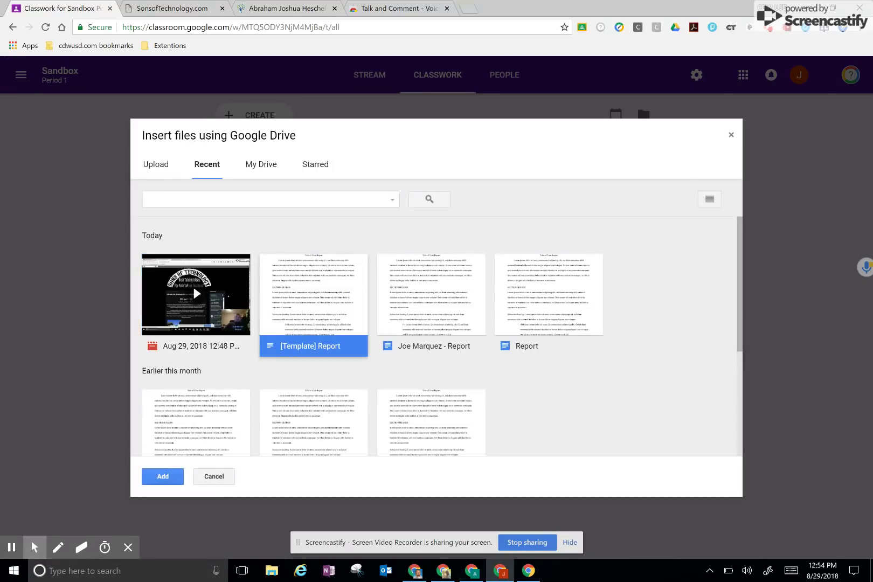
pyautogui.click(162, 475)
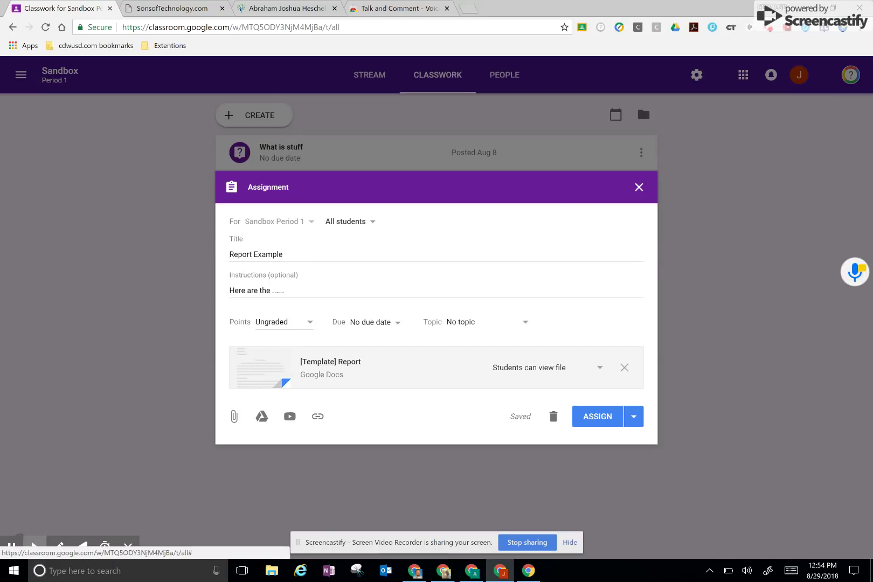
# Record a roughly 15-second voice note of spoken instructions for Report Example
pyautogui.click(855, 271)
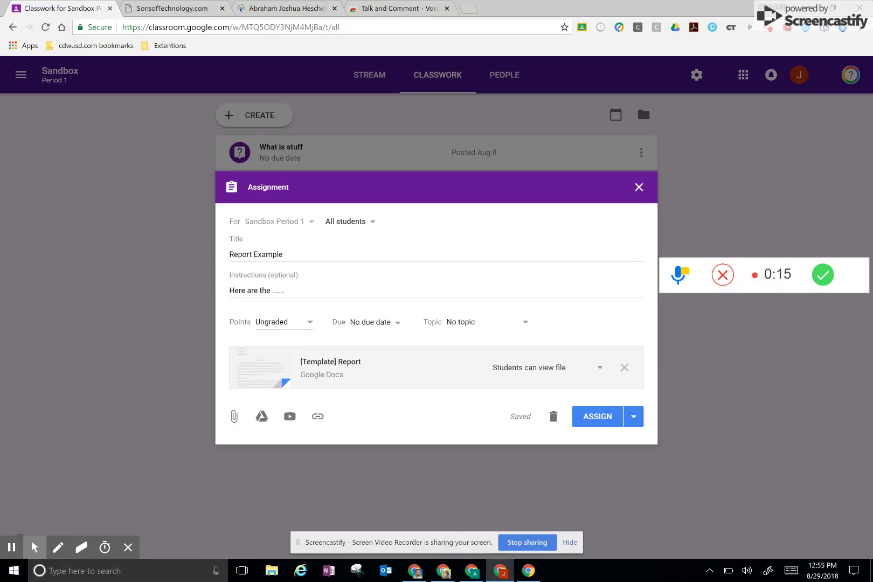
pyautogui.click(822, 275)
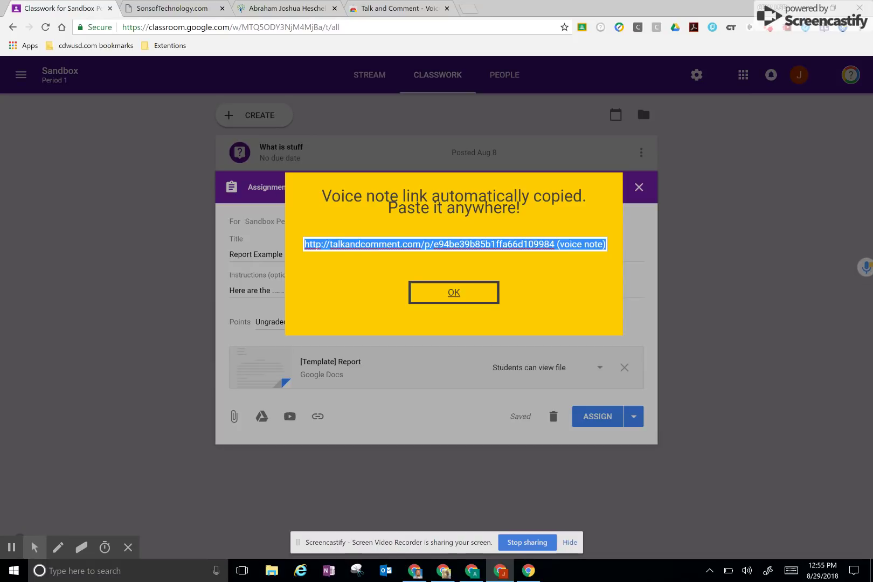
# Attach the voice-note link without its '(voice note)' label and assign Report Example
pyautogui.click(454, 292)
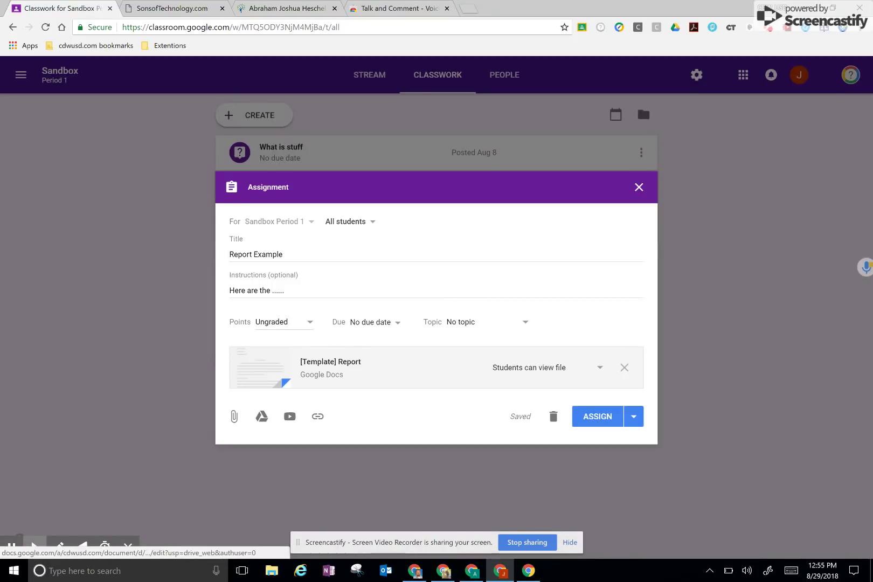
pyautogui.click(317, 416)
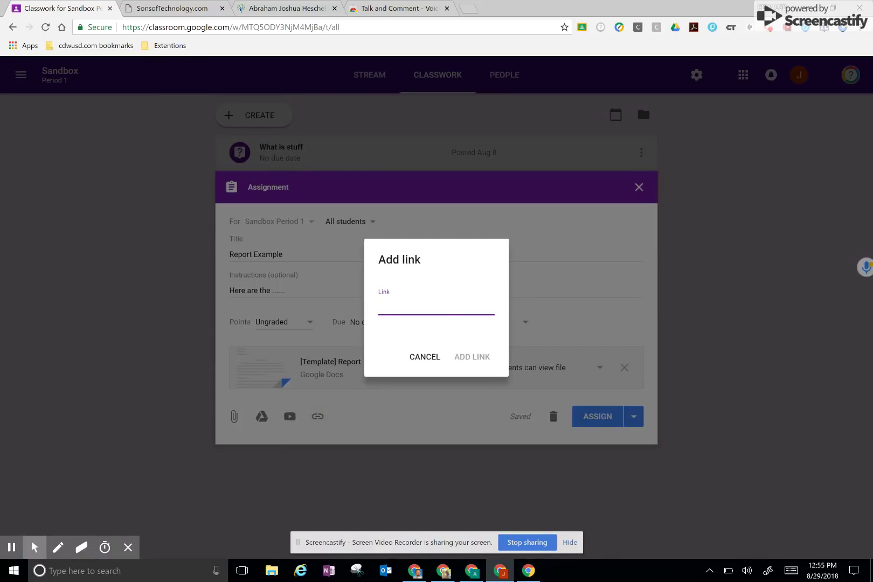
pyautogui.hotkey('ctrl', 'v')
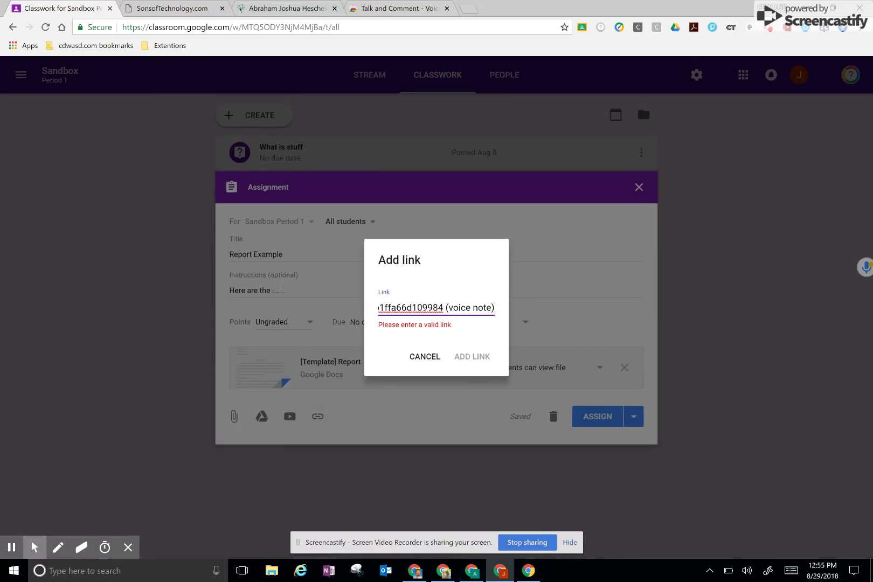
pyautogui.moveTo(443, 308); pyautogui.dragTo(507, 312)
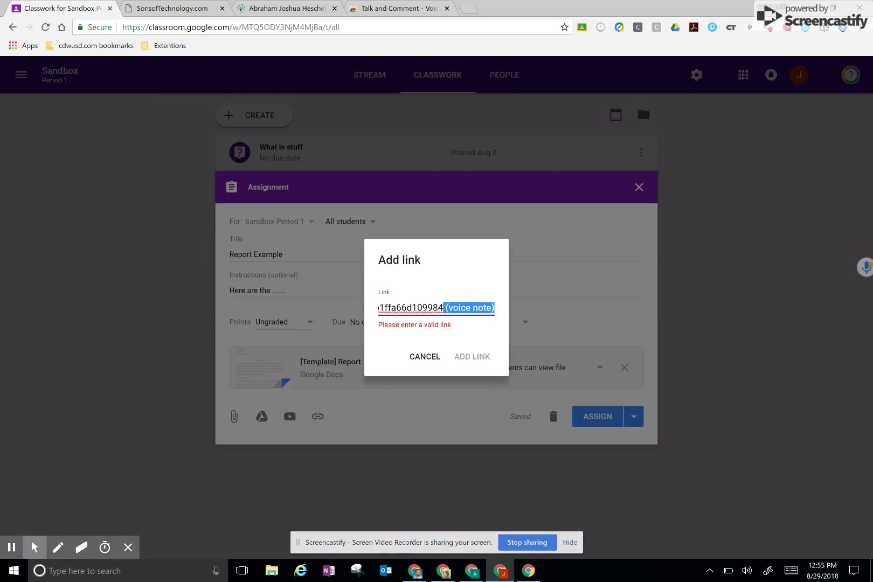
pyautogui.press('BackSpace')
pyautogui.click(472, 357)
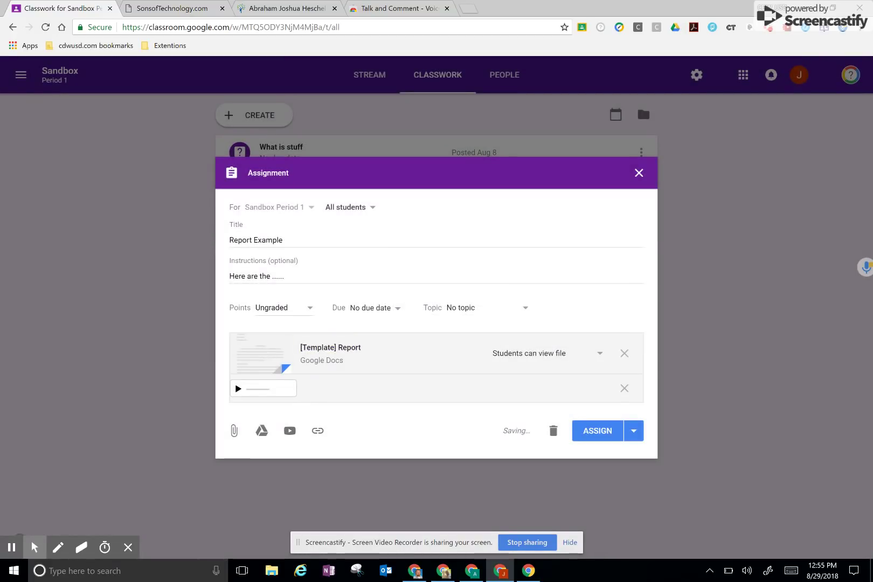
pyautogui.click(597, 430)
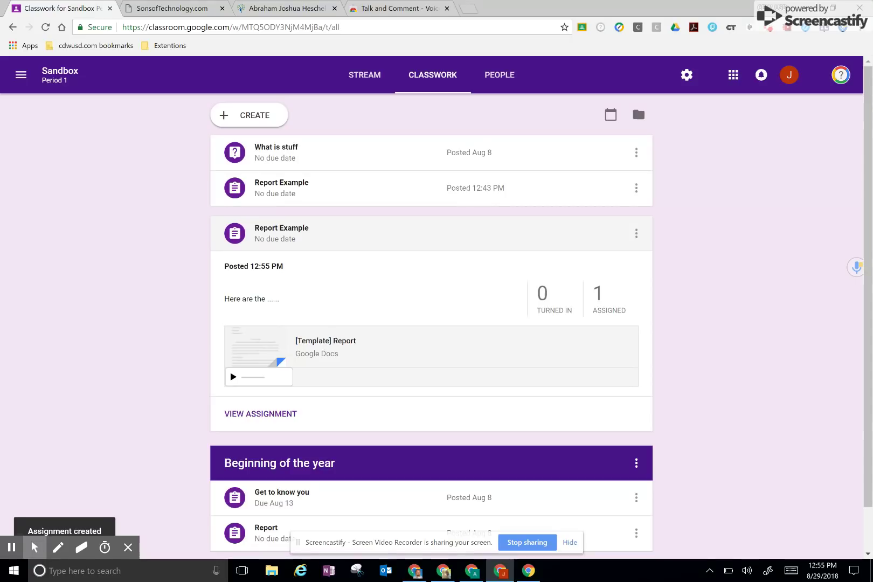
# Play the voice-note attachment, check the new assignment's student work, and expand the 12:43 Report Example
pyautogui.click(233, 376)
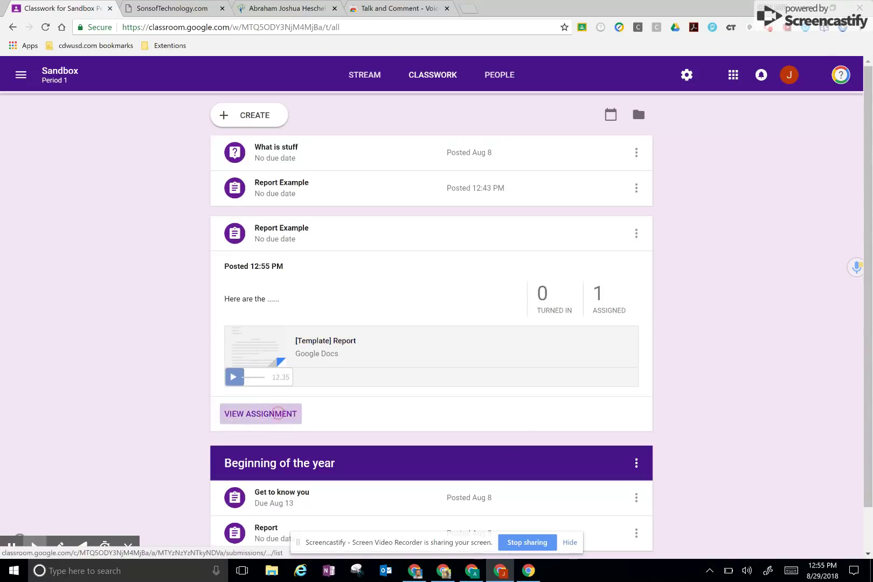
pyautogui.click(260, 413)
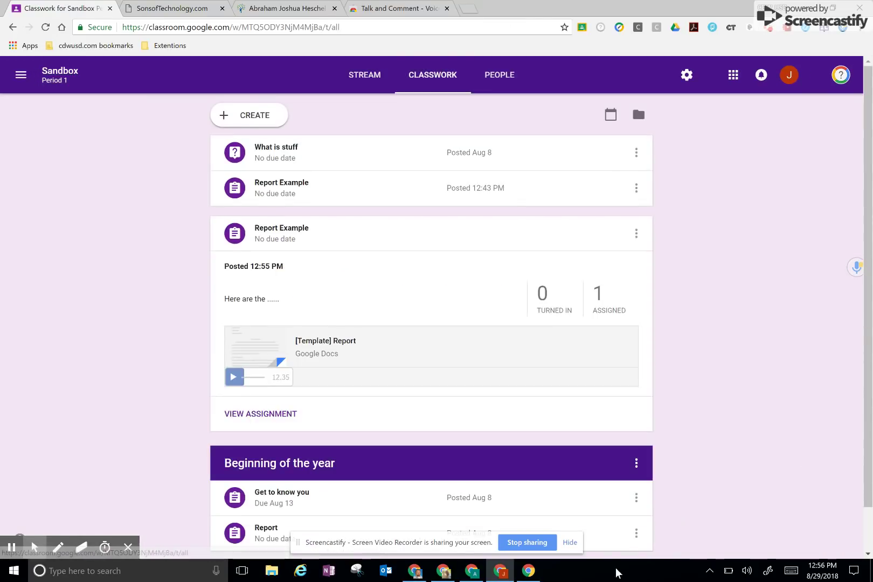
pyautogui.click(287, 183)
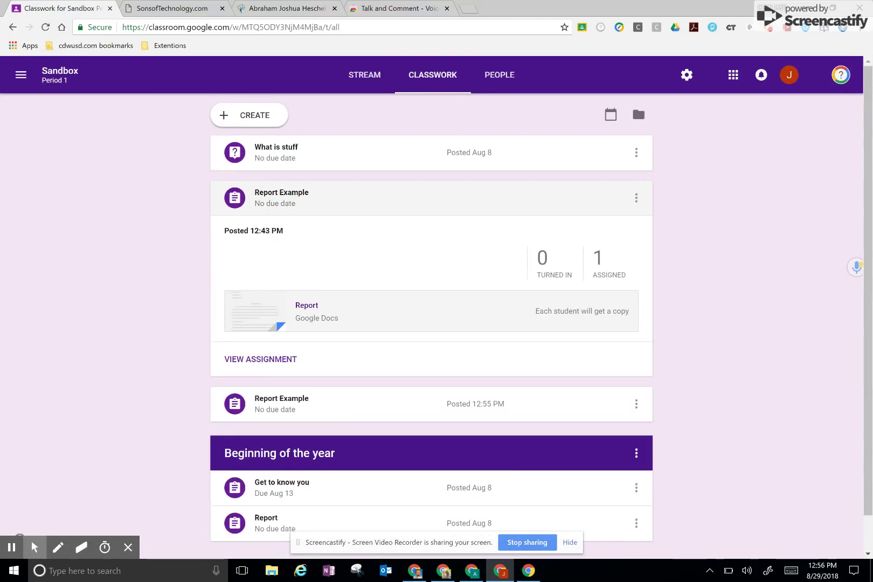
# Open student work for the 12:43 Report Example assignment
pyautogui.click(291, 359)
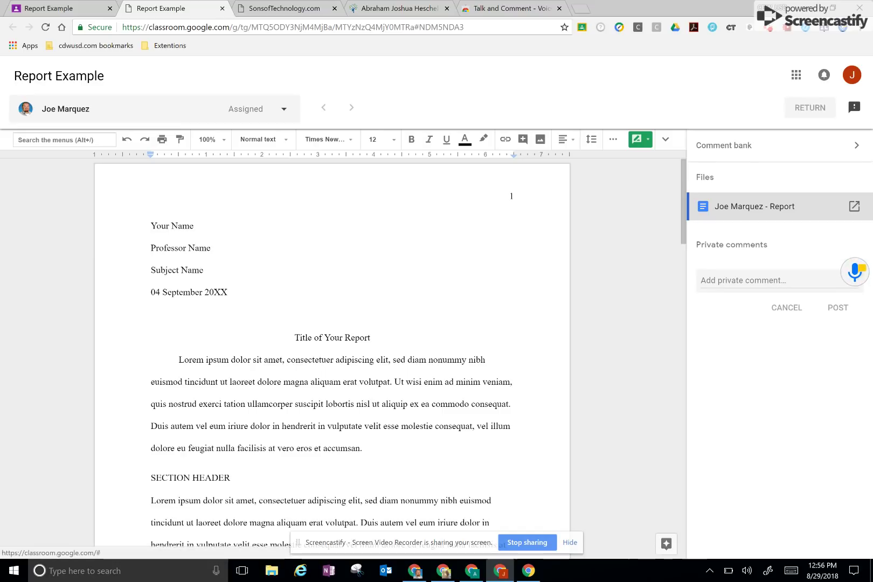
# Record a voice note and post its link as a private comment on the student's Report
pyautogui.click(855, 272)
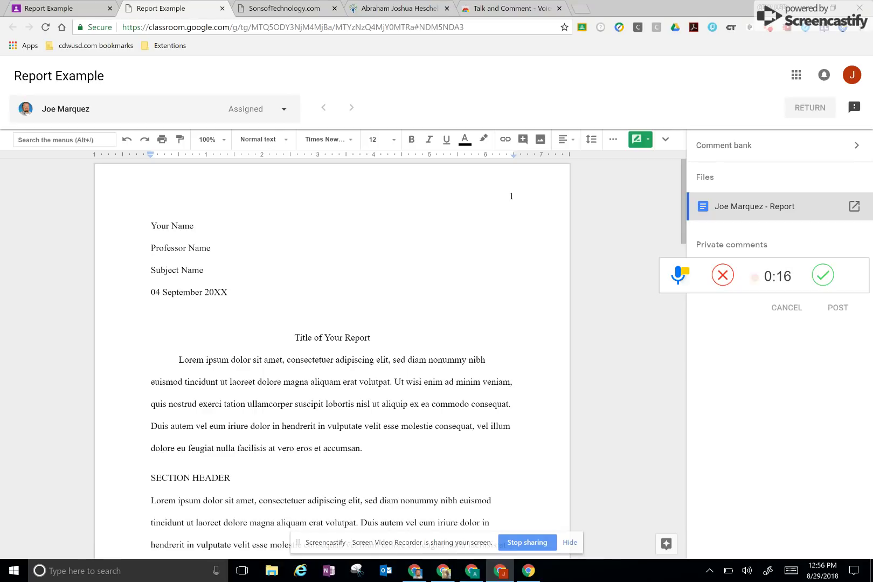
pyautogui.click(822, 275)
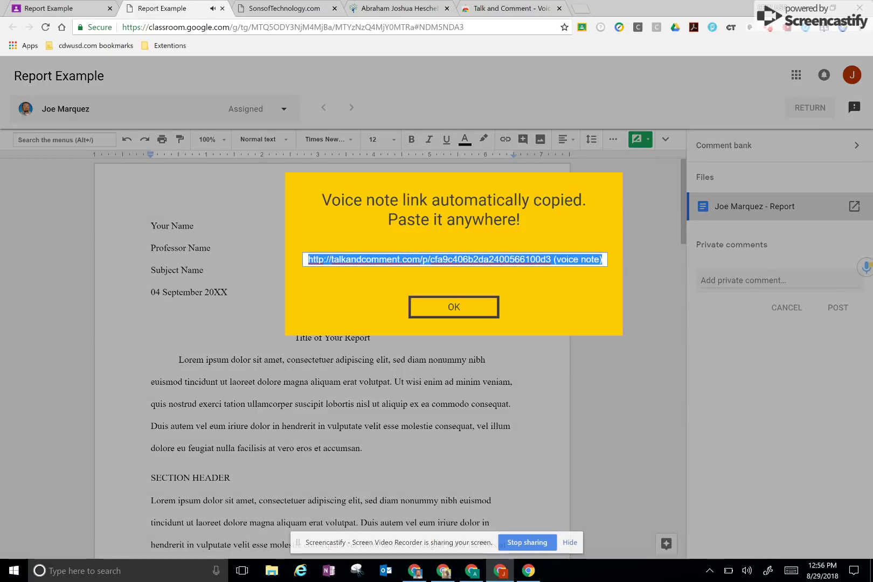
pyautogui.press('Return')
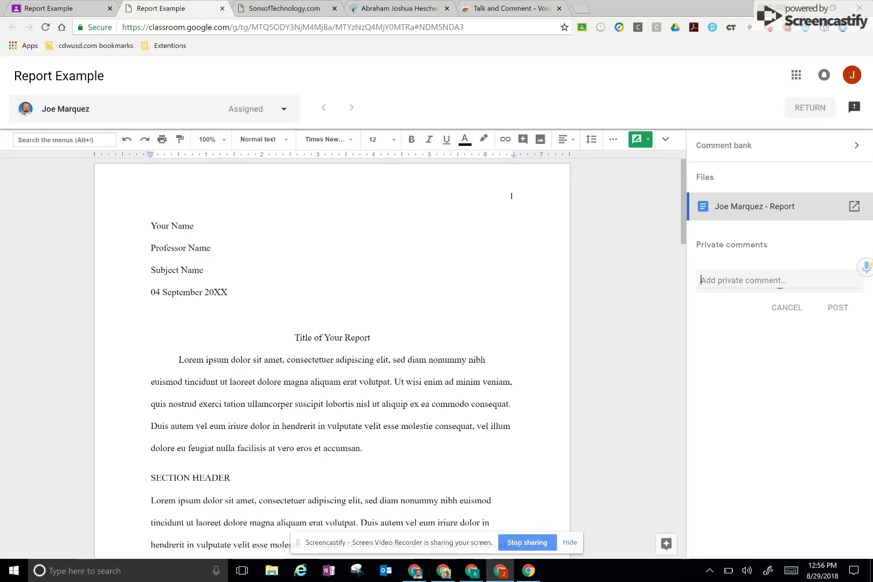
pyautogui.hotkey('ctrl', 'v')
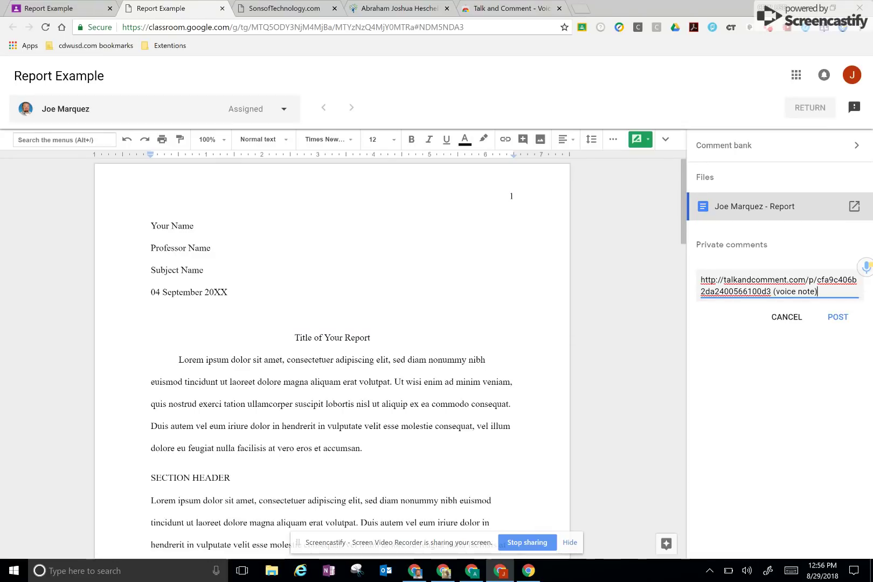
pyautogui.press('Return')
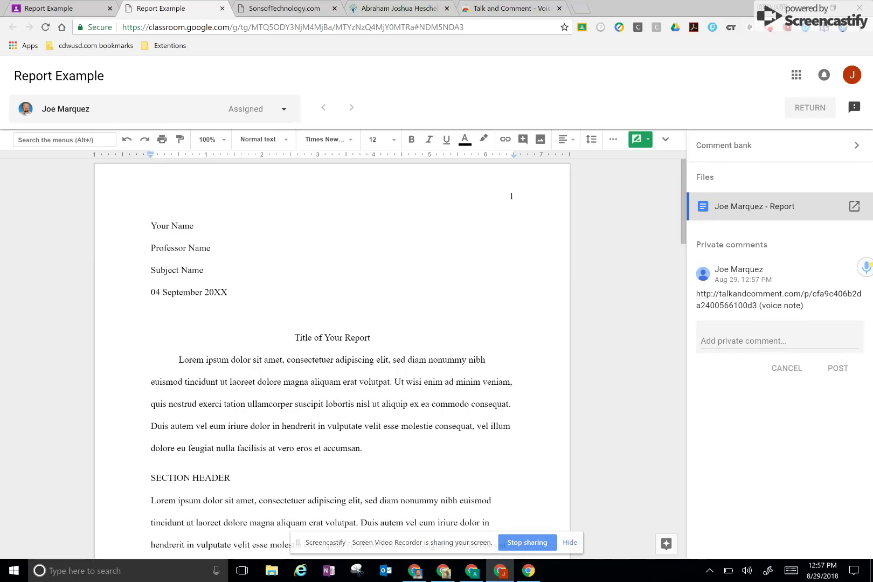
pyautogui.click(54, 9)
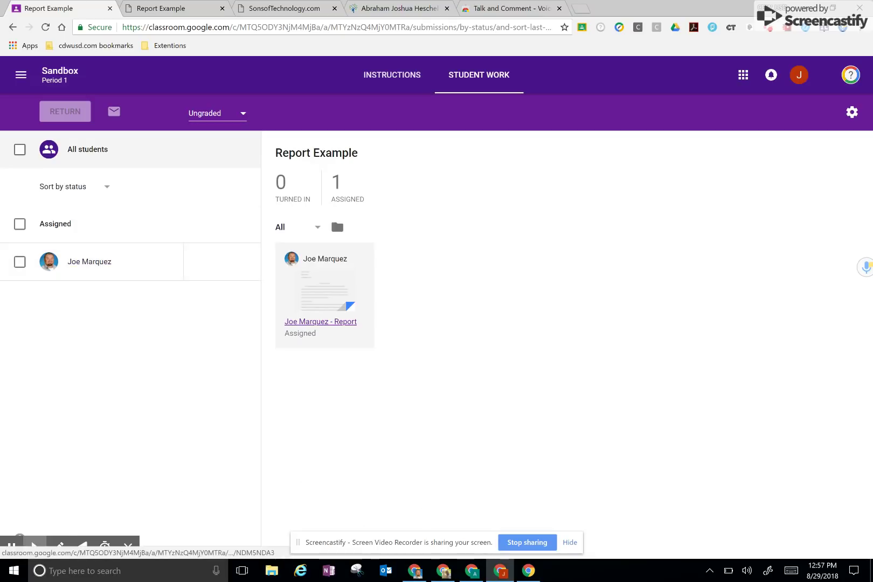
pyautogui.click(93, 264)
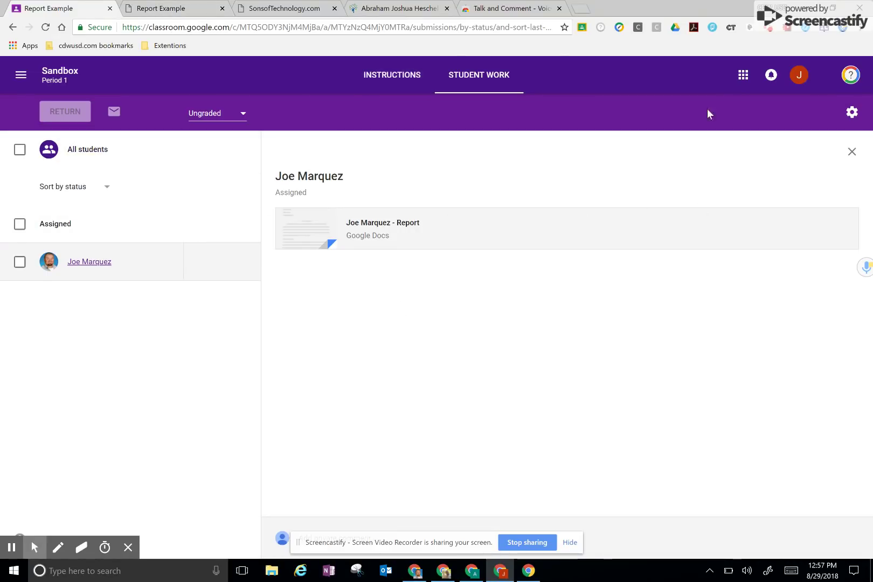
pyautogui.click(284, 8)
pyautogui.click(162, 8)
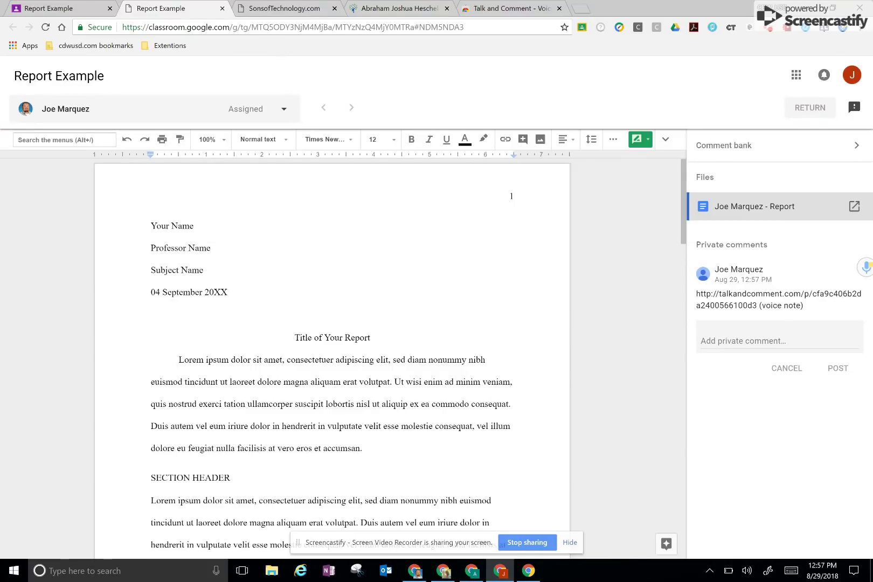
# Post the pasted voice-note link as a comment on the 'Title of Your Report' heading
pyautogui.moveTo(294, 337); pyautogui.dragTo(370, 337)
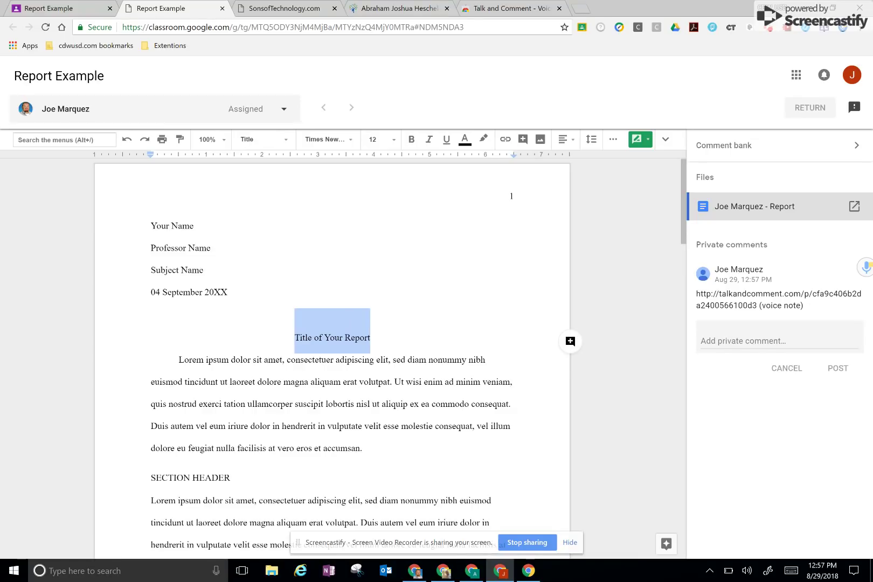
pyautogui.click(569, 341)
pyautogui.hotkey('ctrl', 'v')
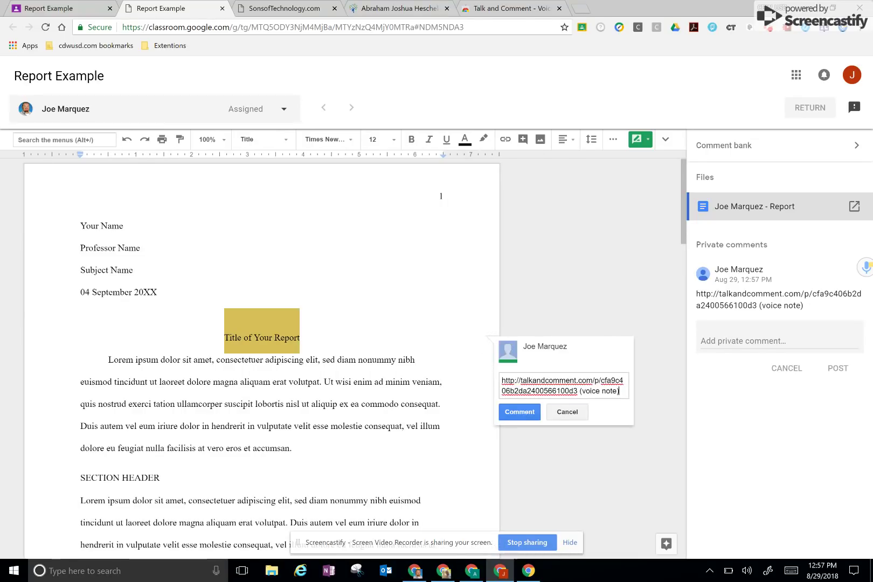
pyautogui.click(520, 411)
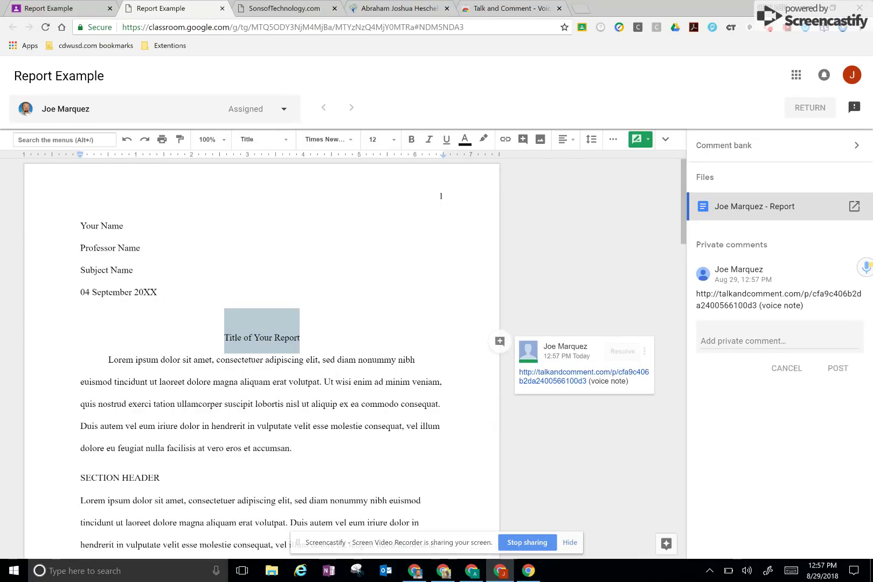
pyautogui.click(442, 425)
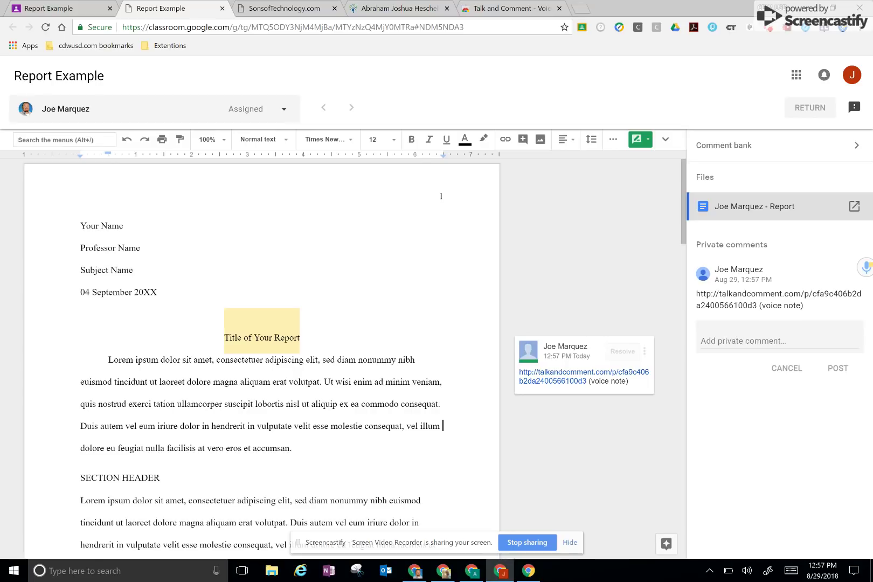
pyautogui.click(125, 13)
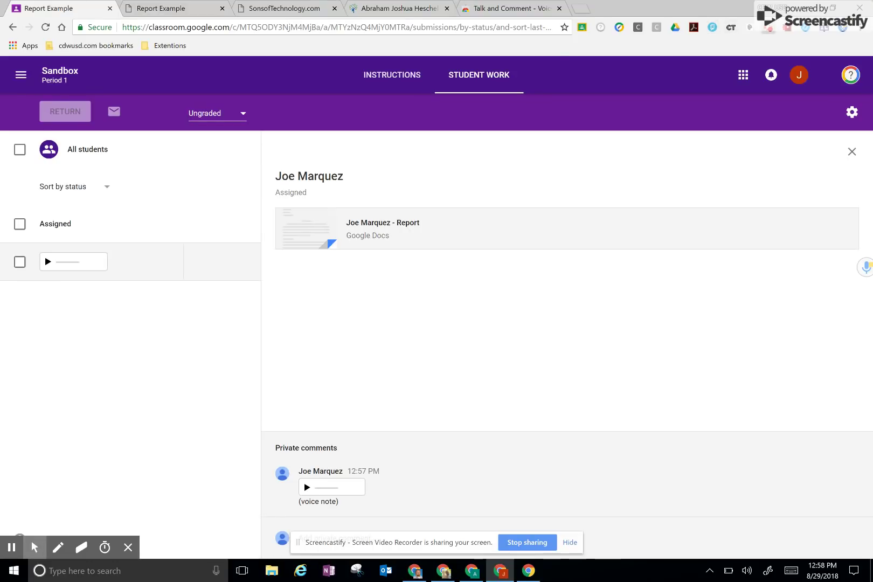
# Return to the Report Example Student Work page to see the voice-note private comment
pyautogui.click(769, 27)
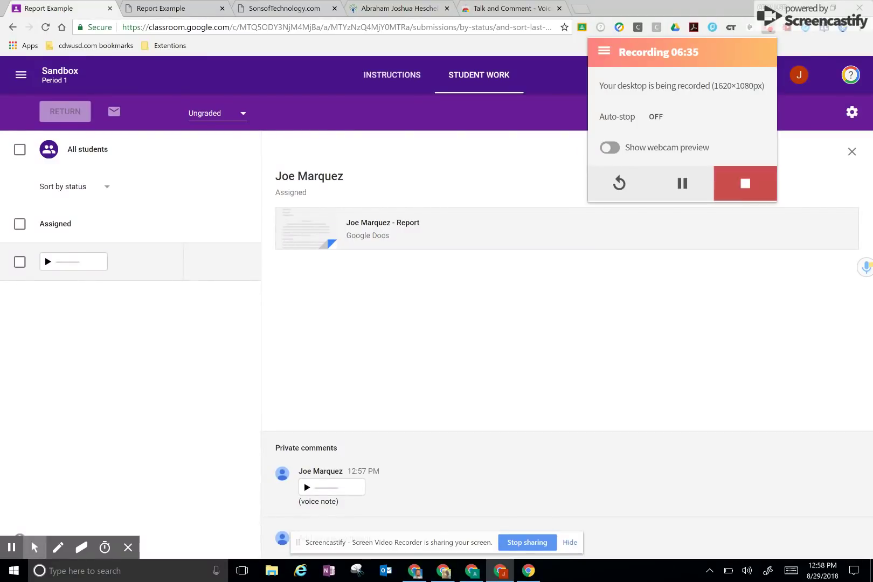